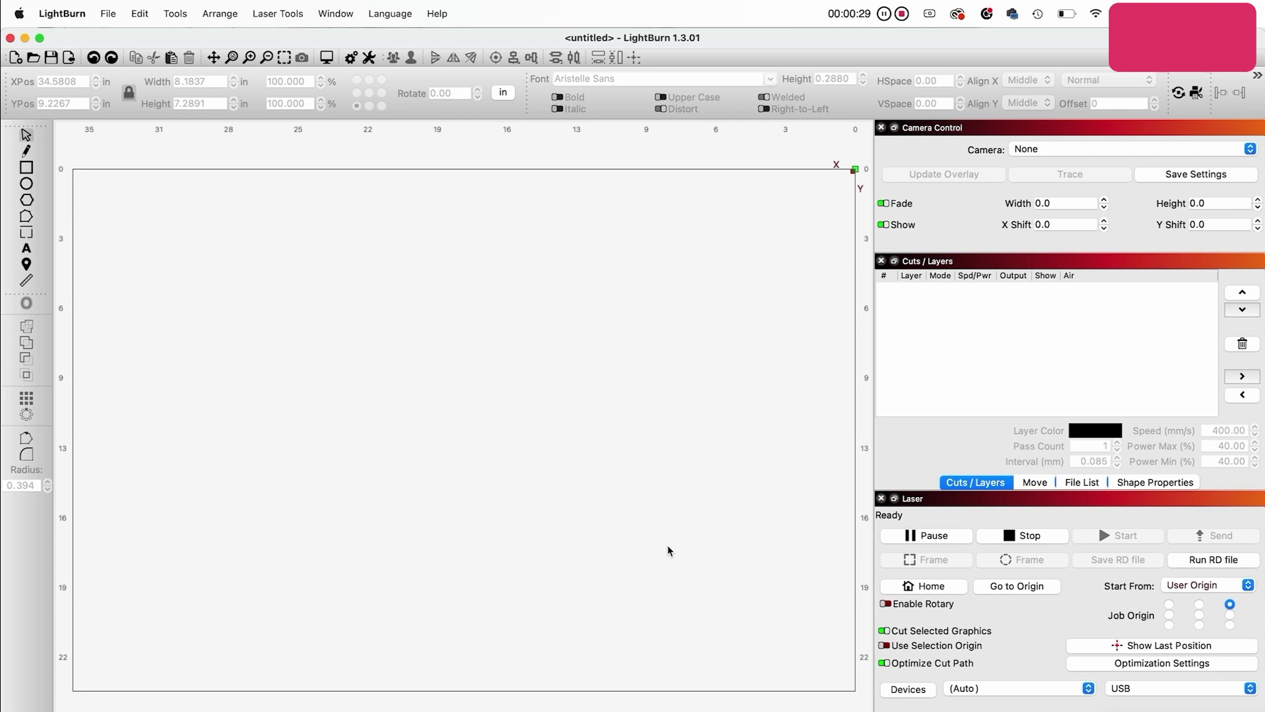
Draw an ellipse in the upper-left of the canvas on the Score layer.
click(27, 184)
drag(107, 210, 274, 352)
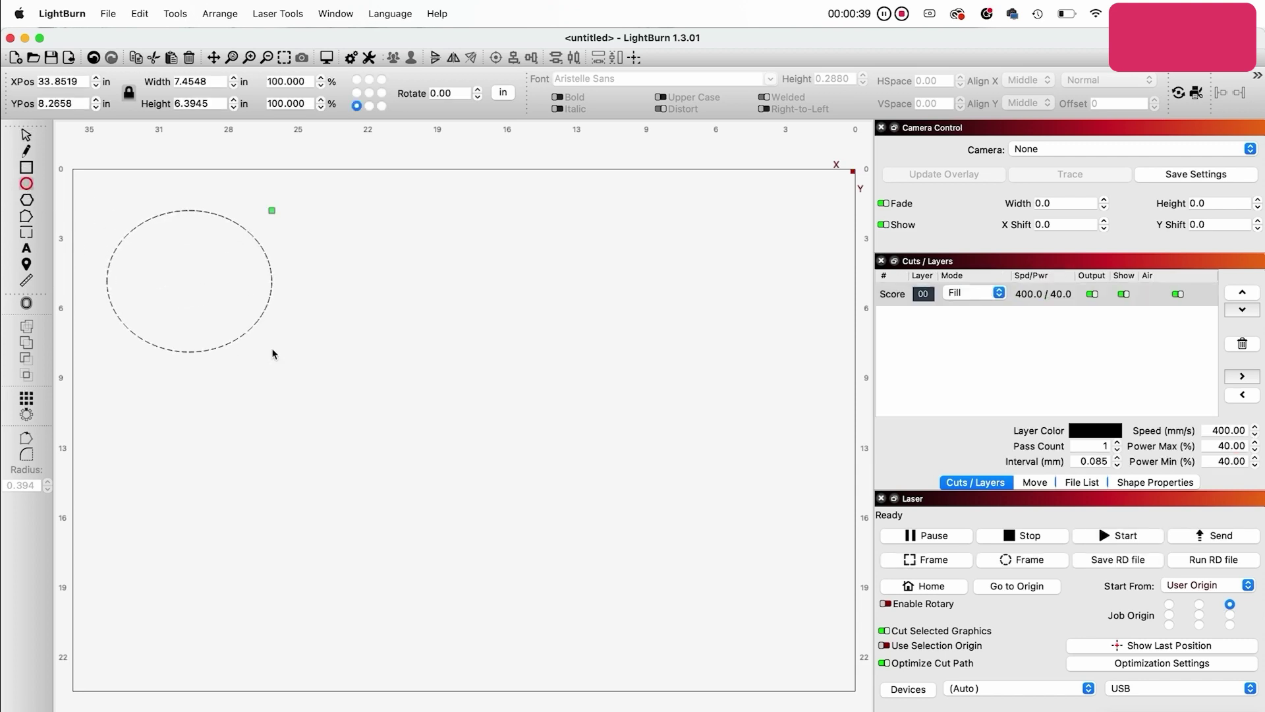
click(25, 134)
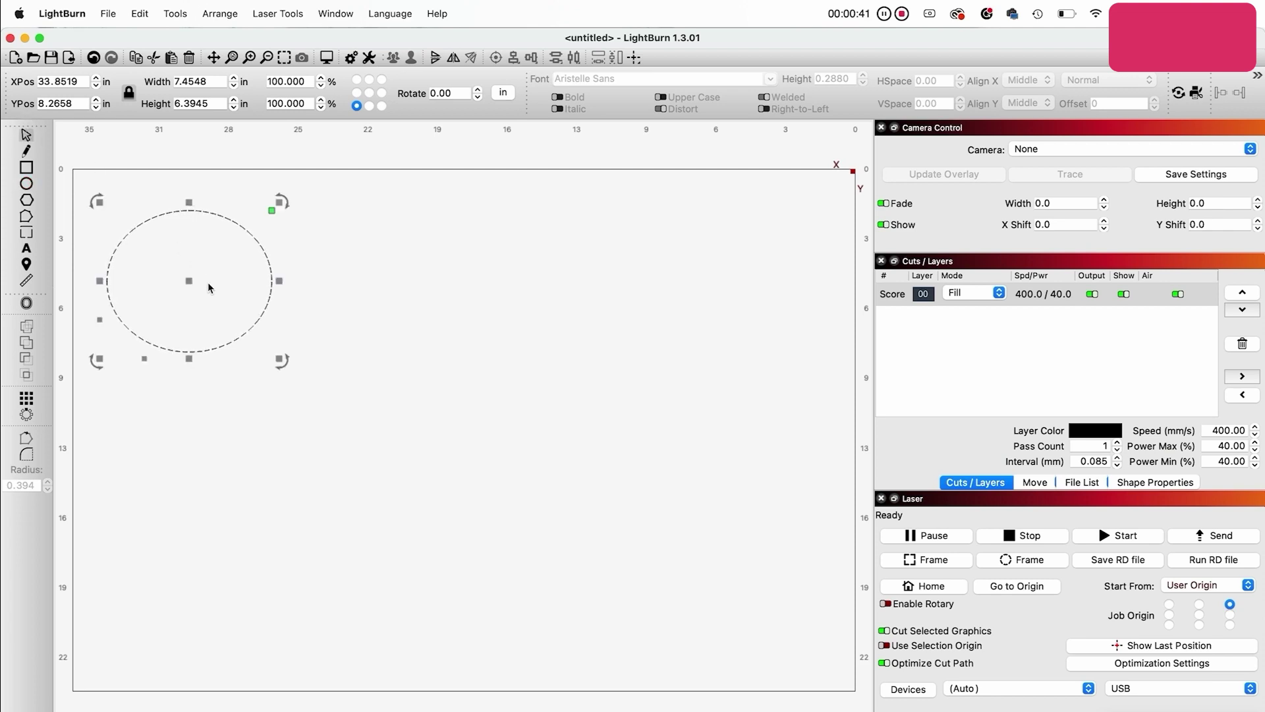
Duplicate the ellipse and move the copy to the right of the original.
right_click(187, 280)
click(226, 334)
drag(189, 281, 387, 280)
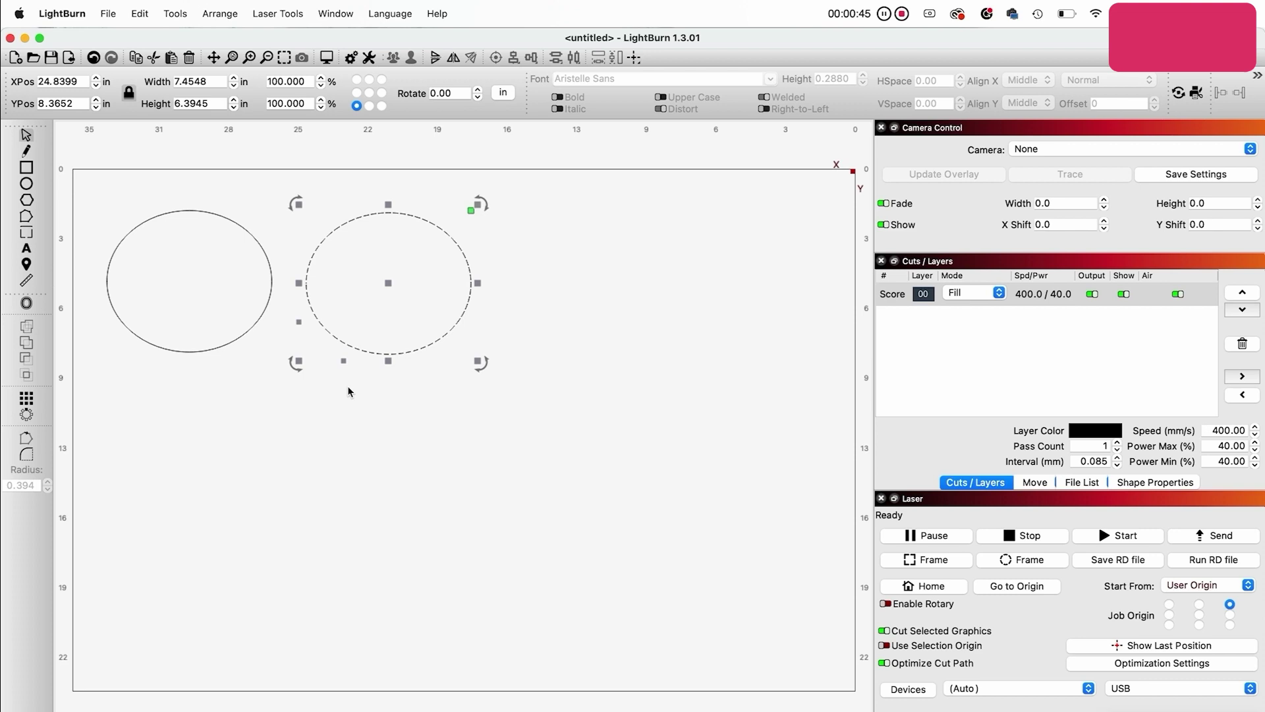
click(208, 353)
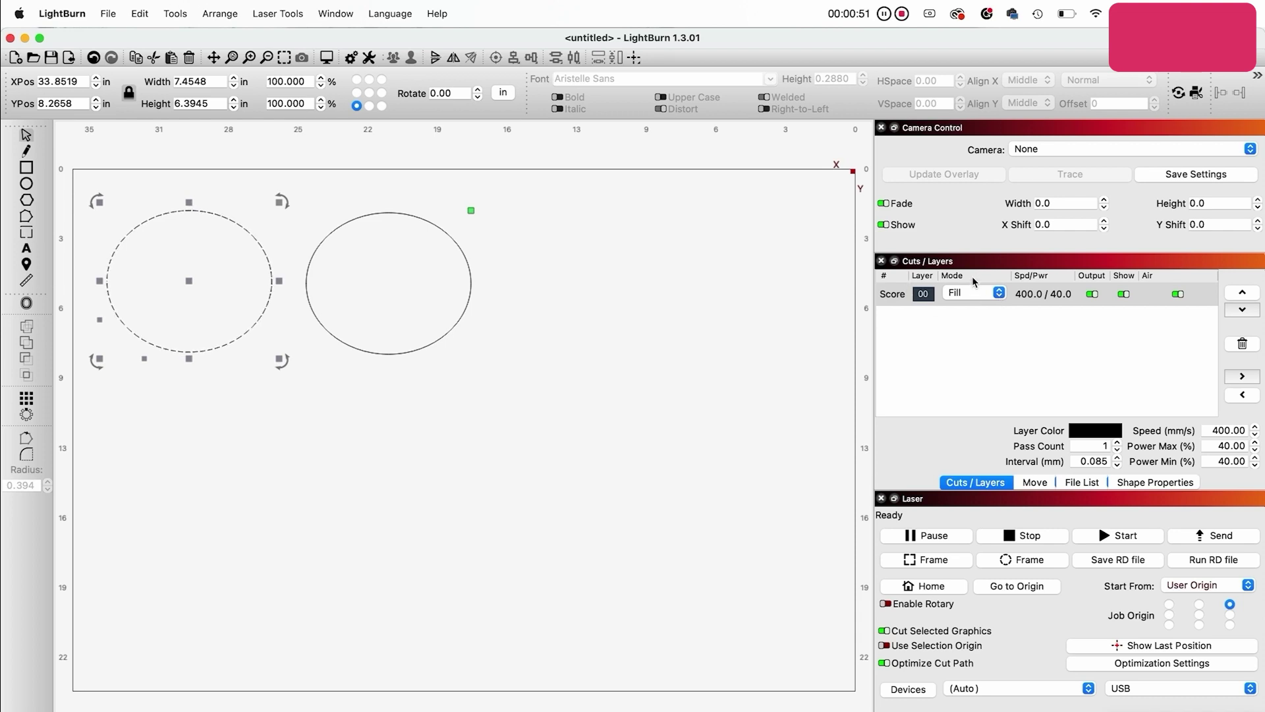
Move the right ellipse onto new red layer C02 and change C02's mode from Fill to Line.
click(453, 329)
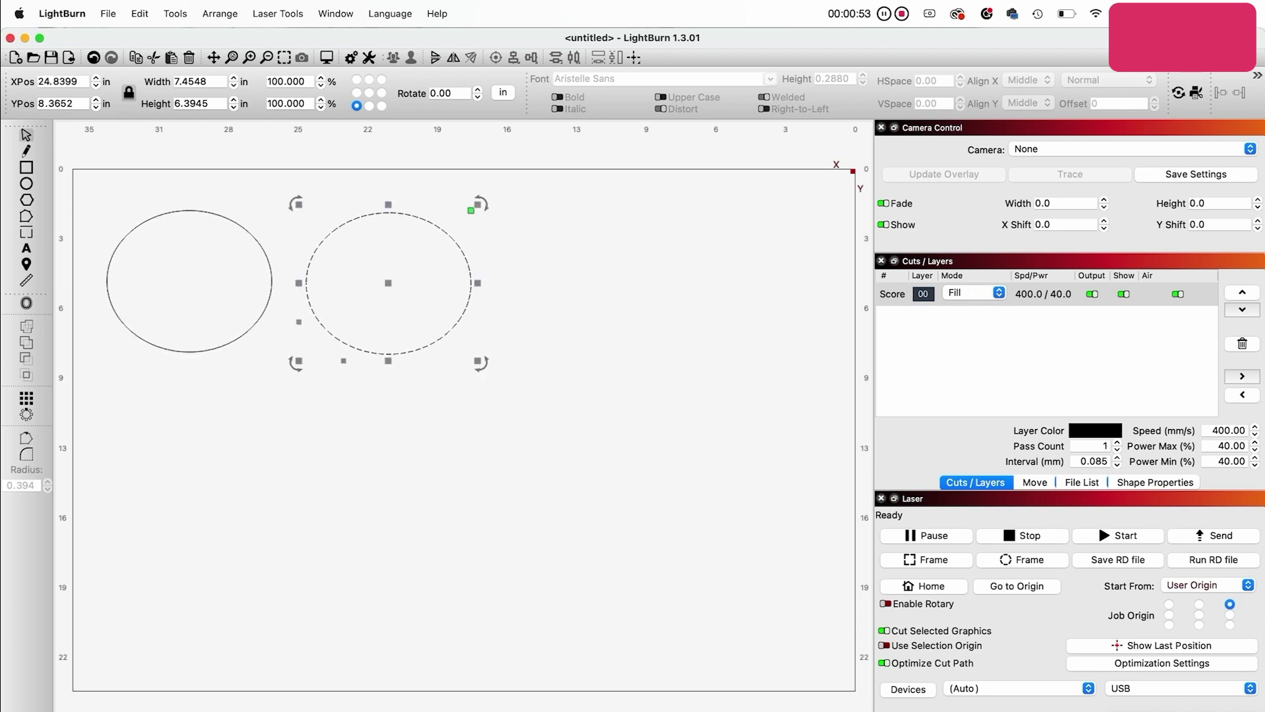
click(207, 704)
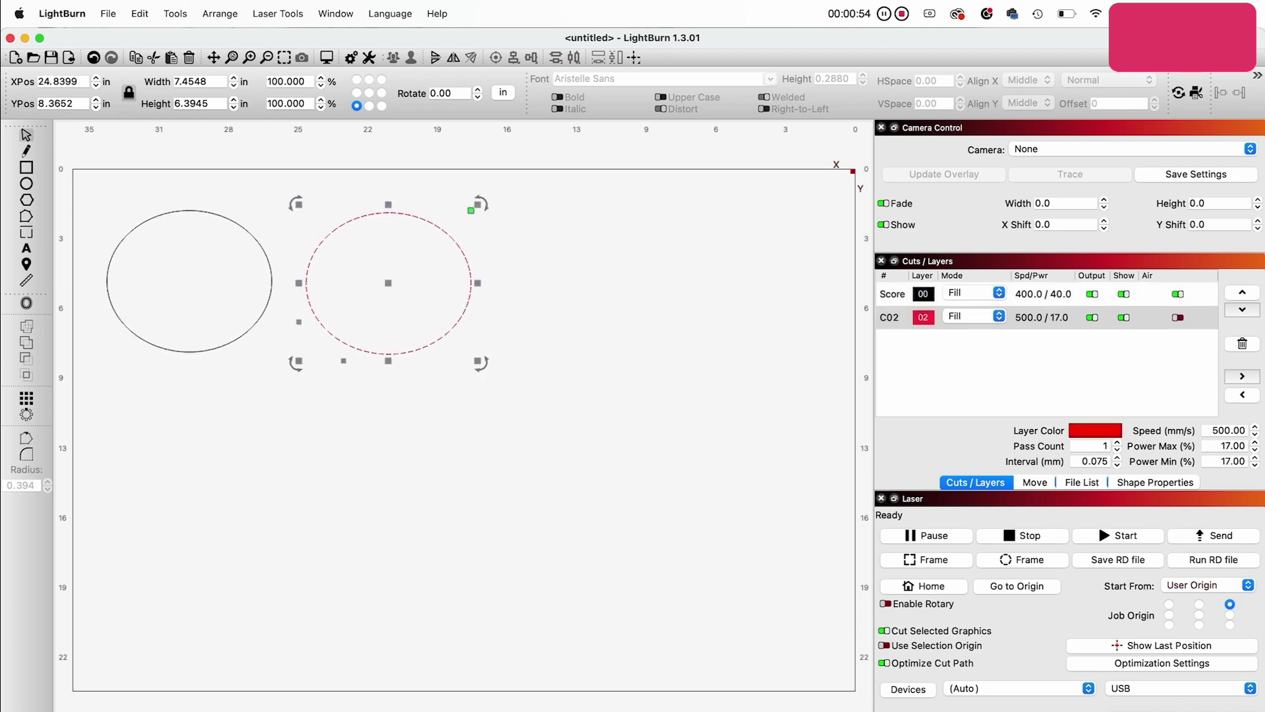
click(998, 318)
click(952, 305)
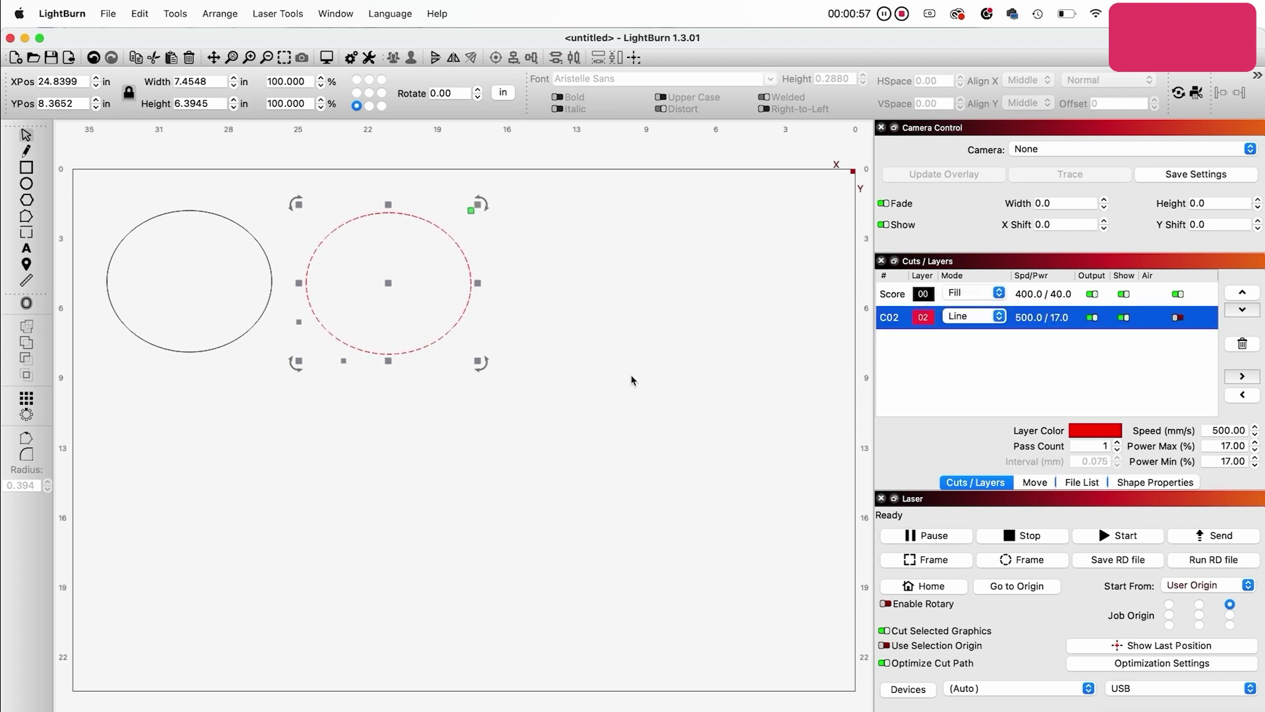
click(631, 374)
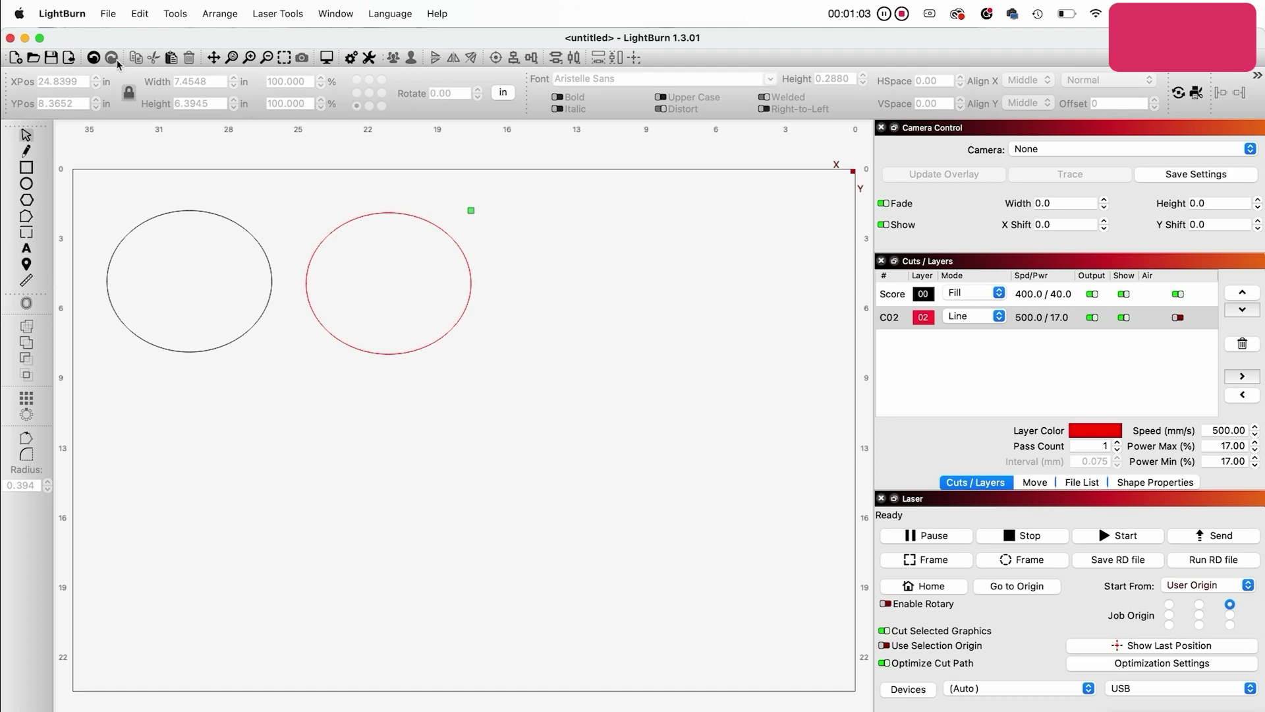
Enable Filled Rendering (slower) under Display / Graphics in Preferences.
click(64, 15)
click(82, 65)
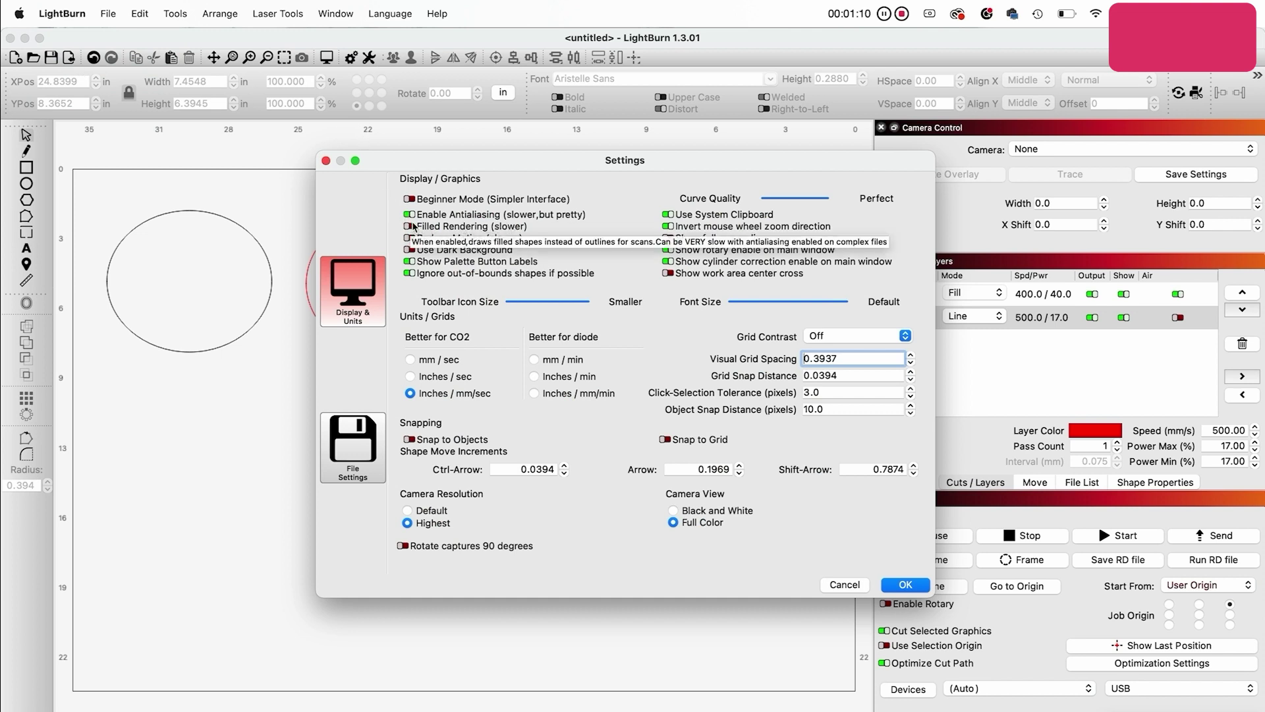
click(410, 226)
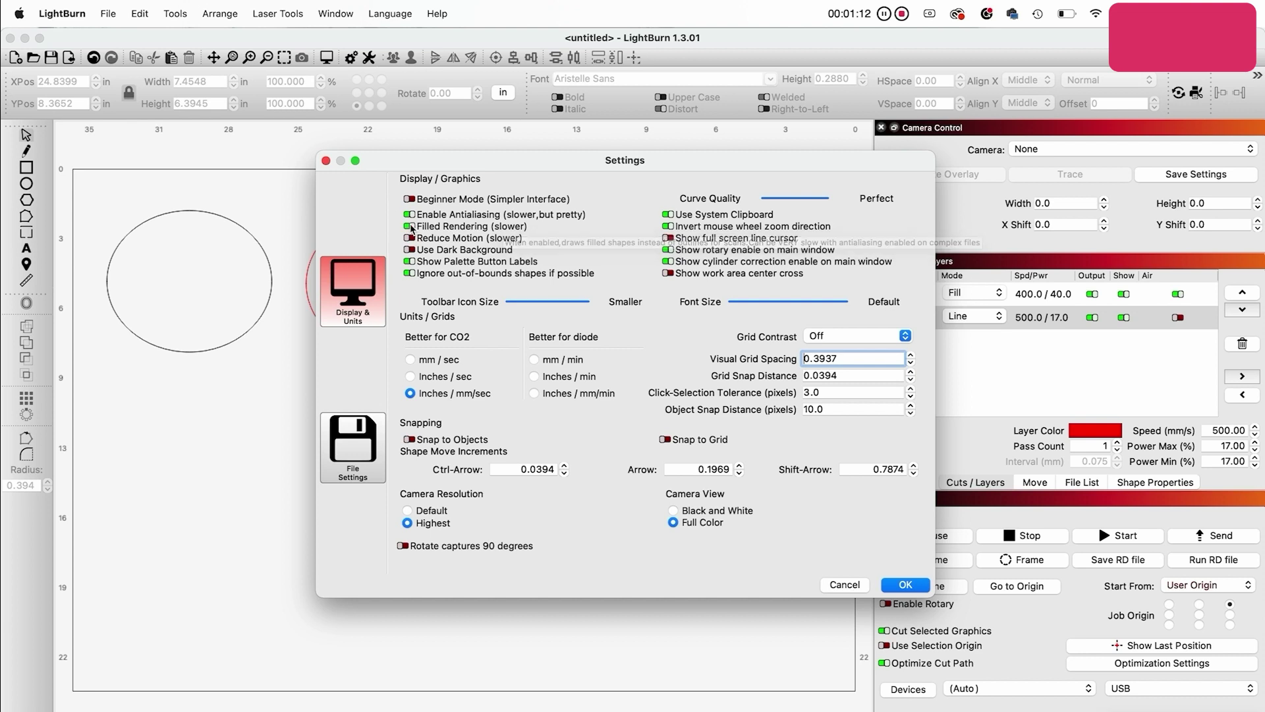
click(897, 579)
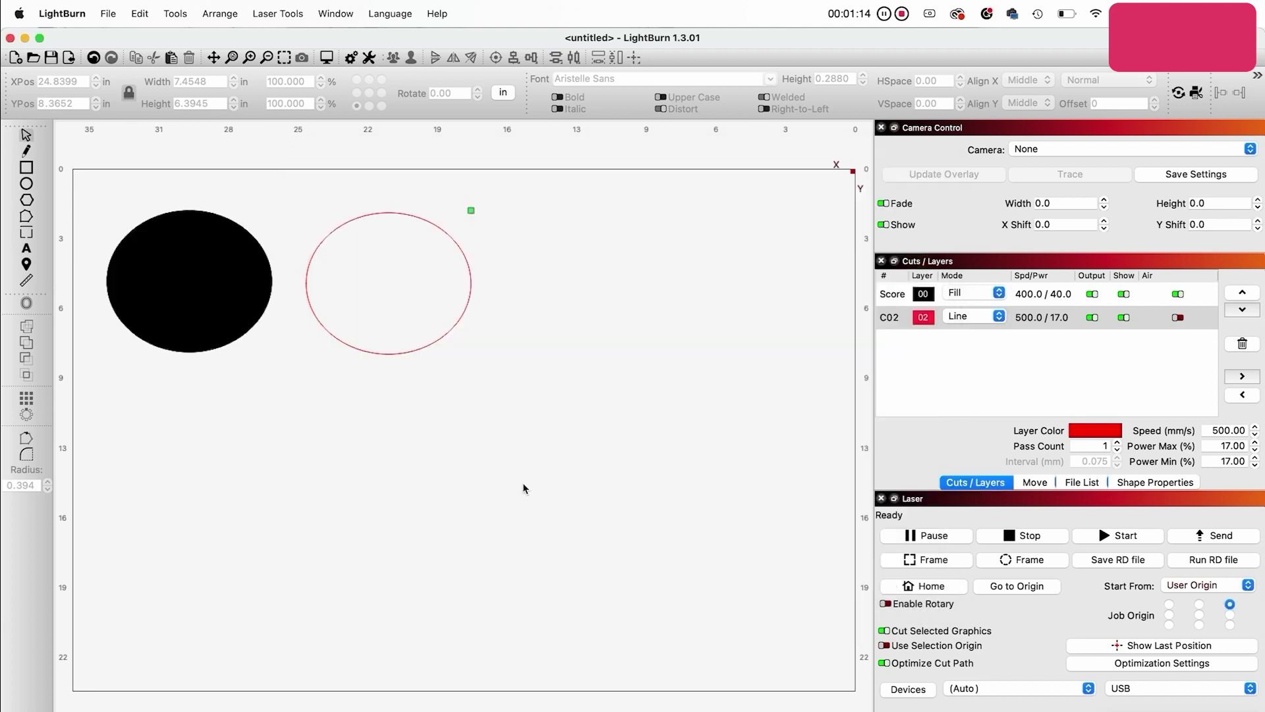